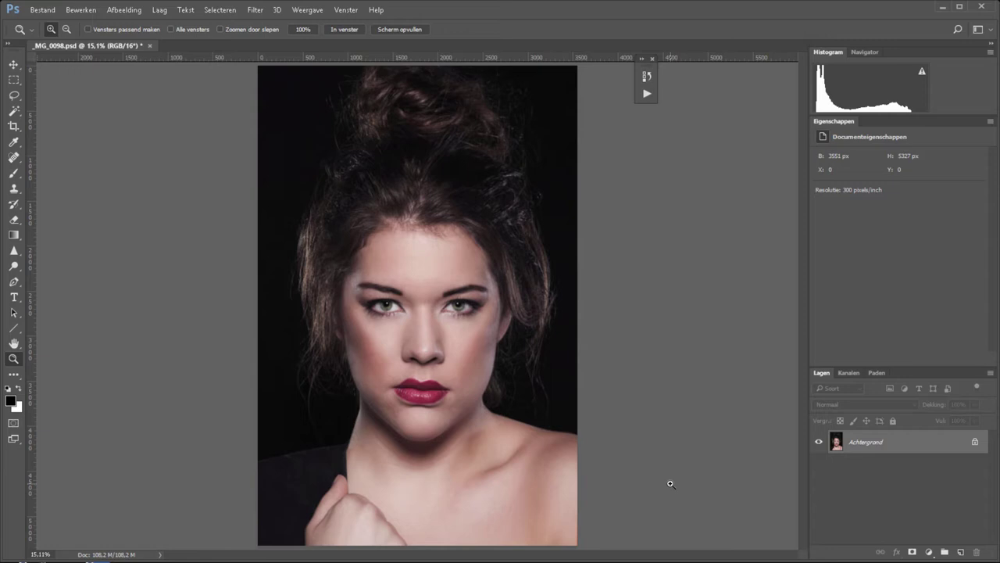
Duplicate the background layer as 'Laag 1' and bring up the Onscherp masker filter on it.
key("ctrl+j")
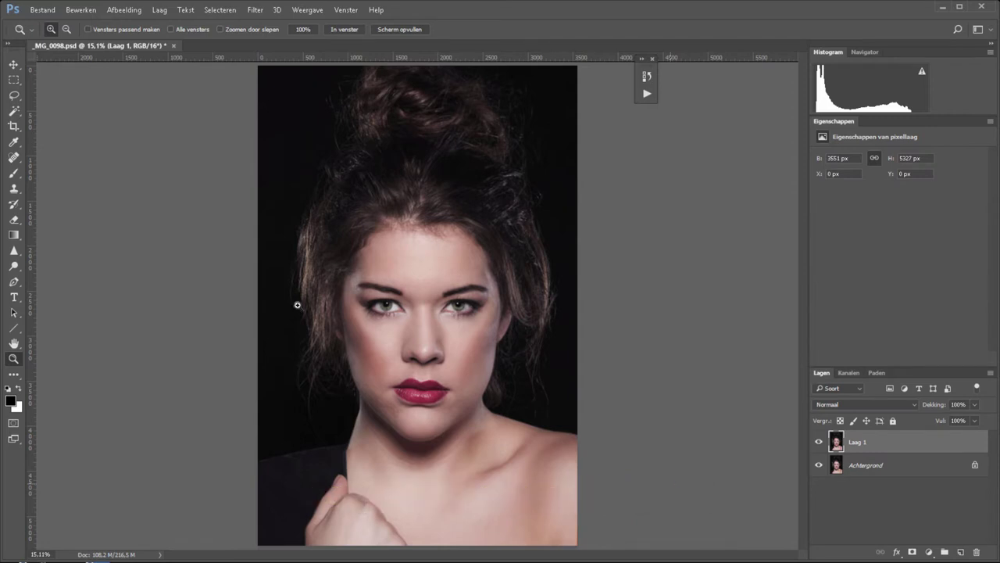
left_click(256, 11)
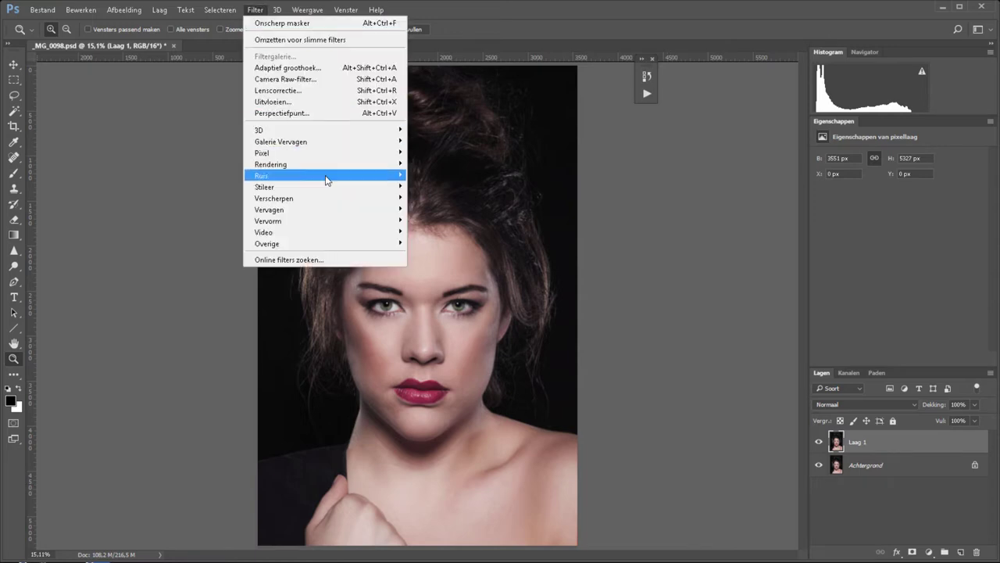
mouse_move(273, 197)
left_click(439, 203)
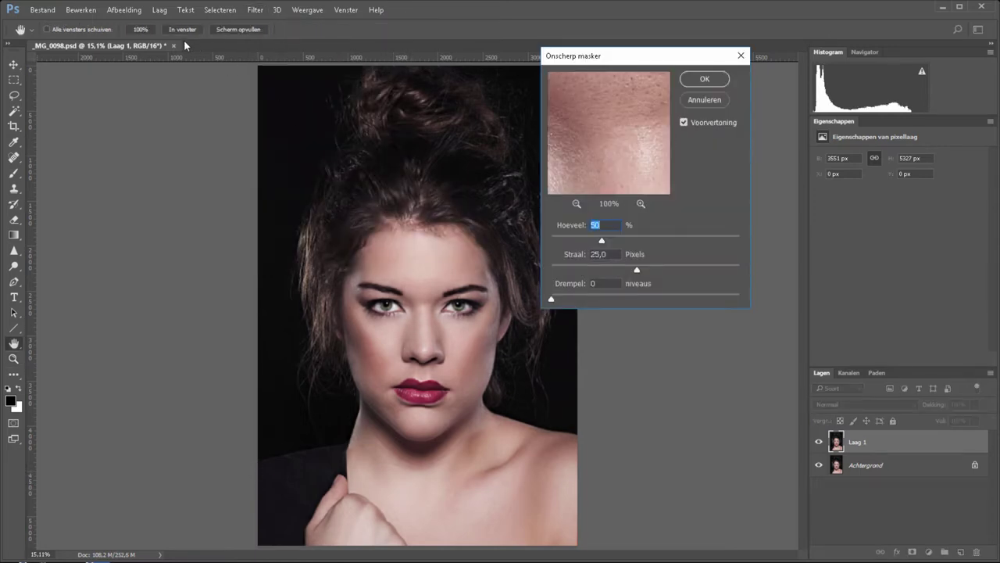
Zoom the Onscherp masker preview to 100% on the eyes.
left_click(141, 29)
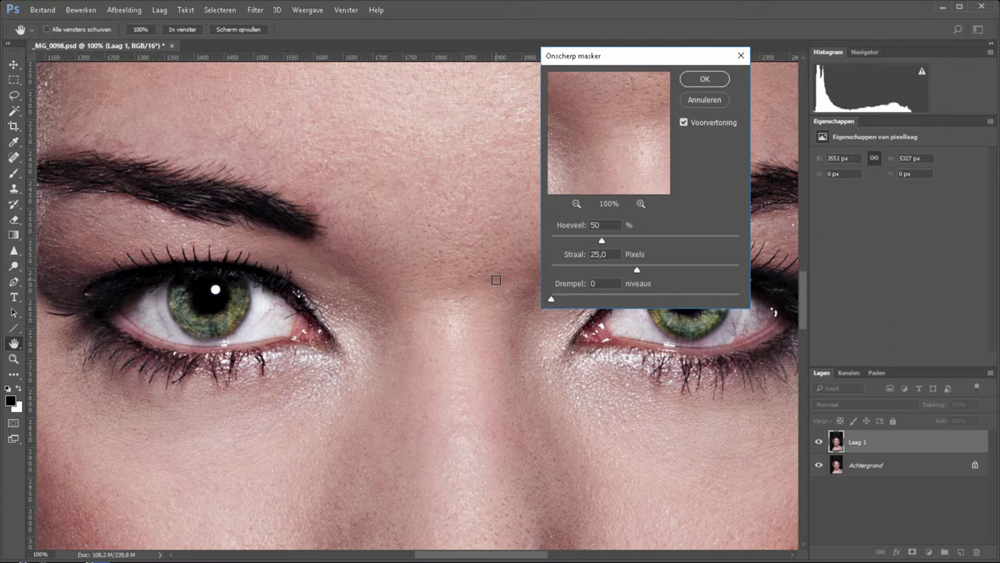
left_click_drag(551, 298, 612, 299)
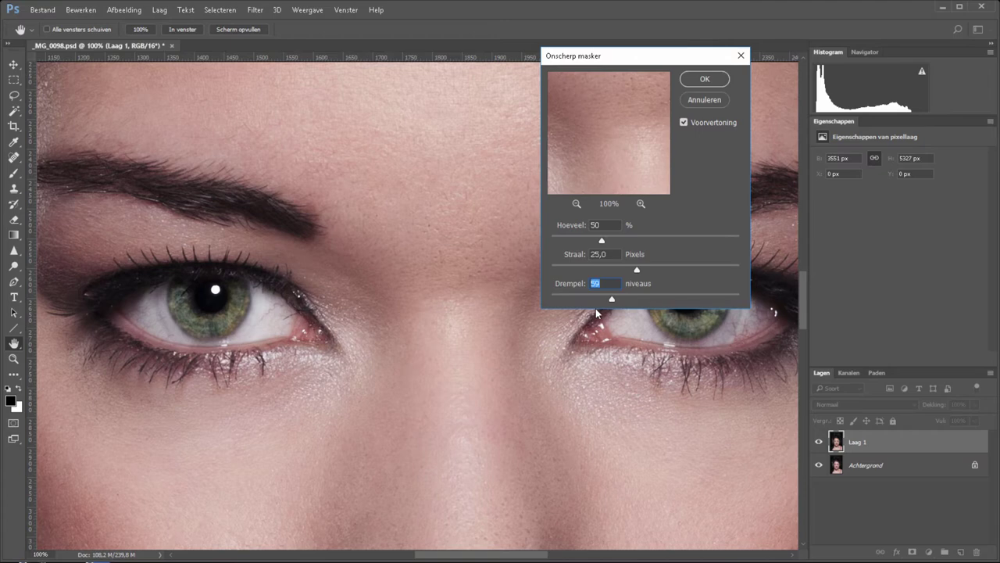
left_click_drag(612, 298, 566, 299)
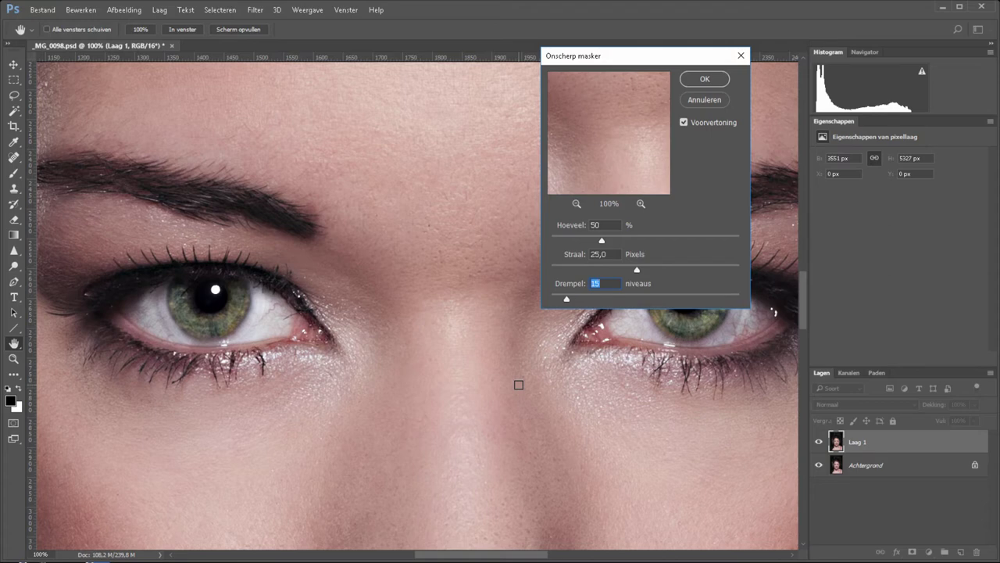
left_click(683, 122)
left_click(687, 122)
left_click(685, 122)
left_click_drag(567, 298, 551, 298)
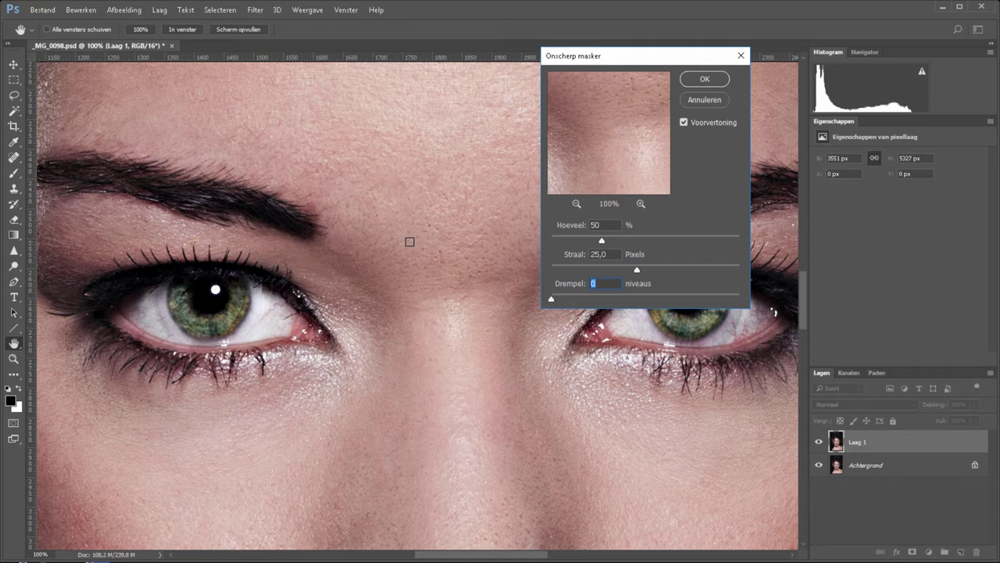
mouse_move(636, 269)
left_mouse_down()
mouse_move(731, 267)
mouse_move(689, 271)
left_mouse_up()
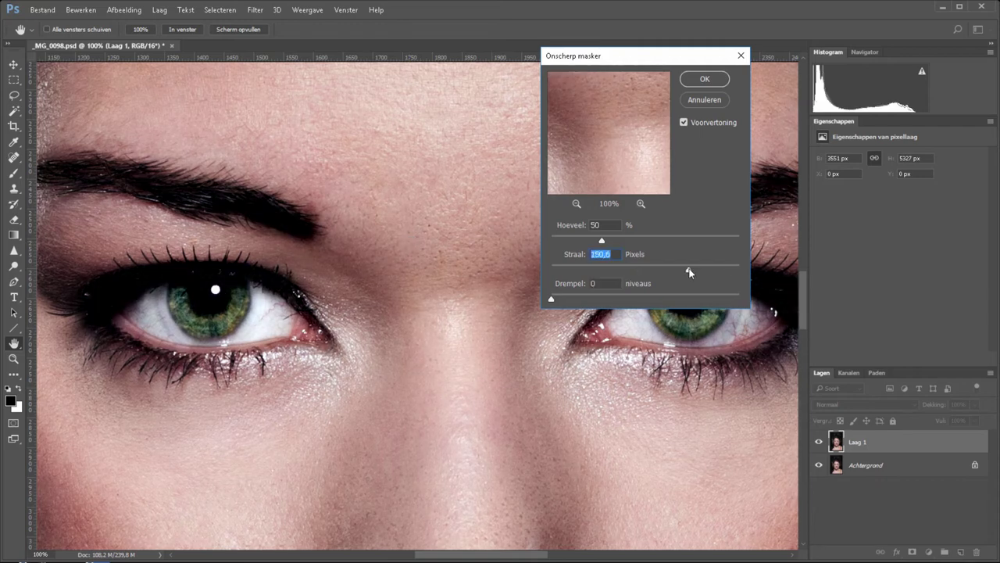
left_click(540, 266)
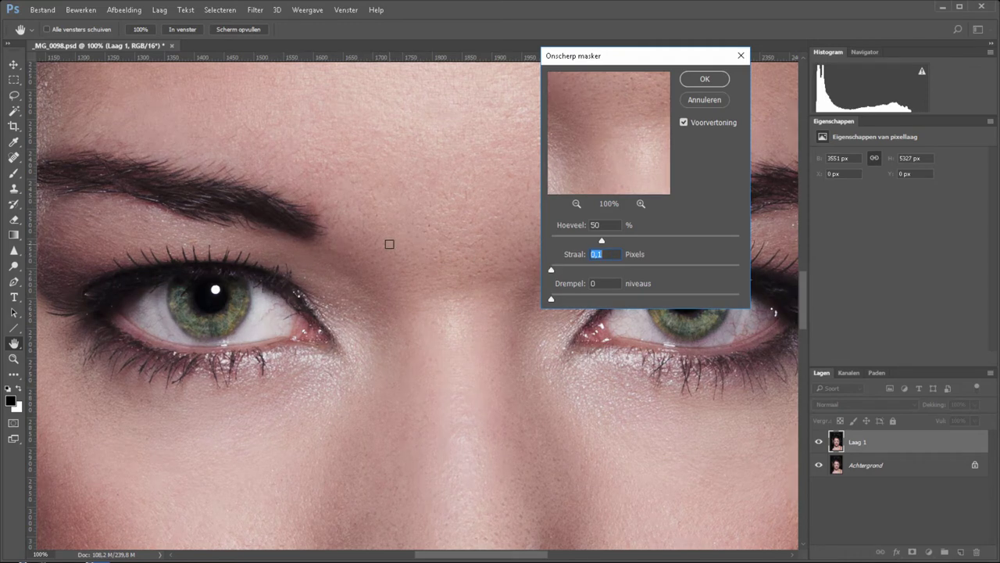
type("25")
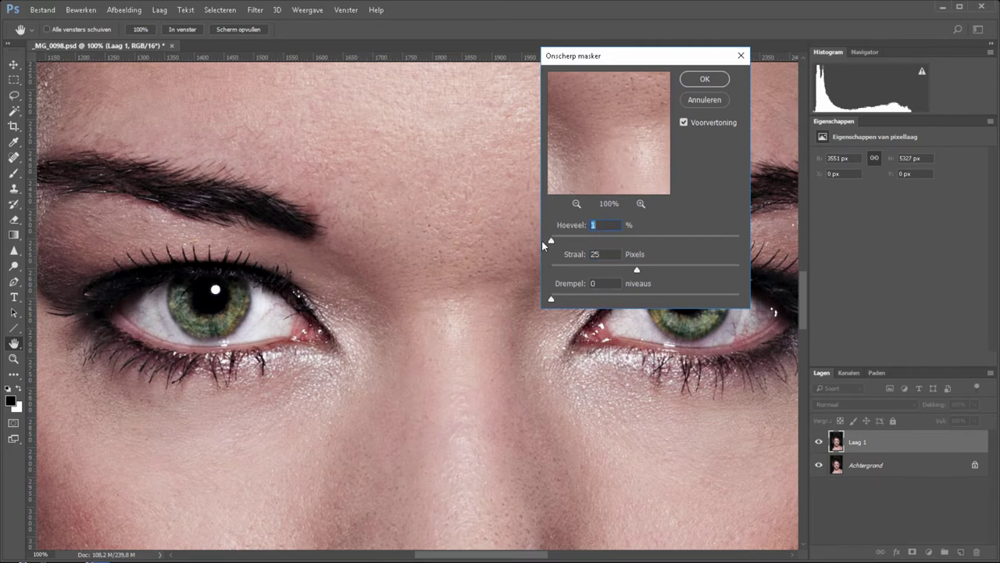
left_click_drag(551, 239, 743, 240)
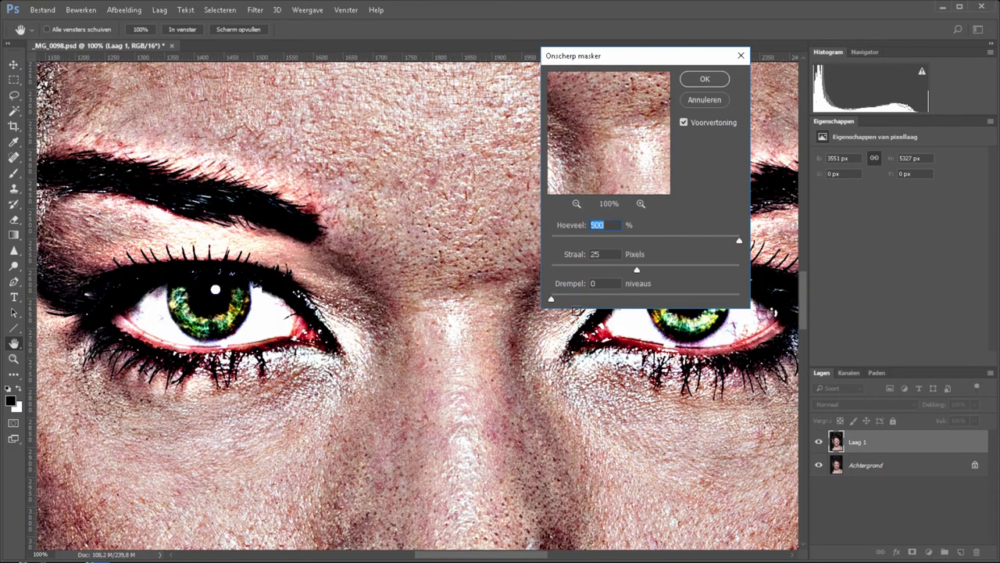
type("37")
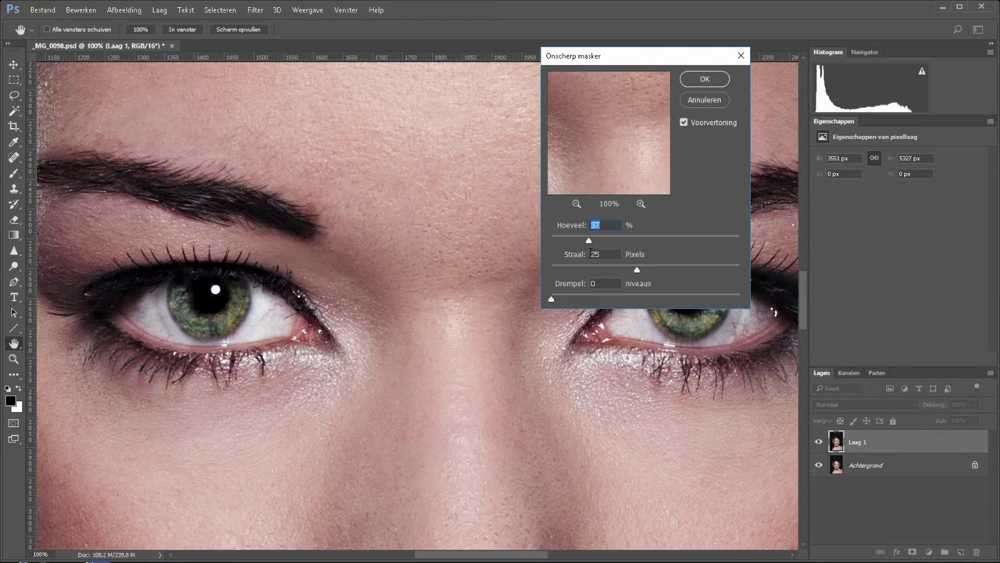
left_click_drag(588, 240, 601, 240)
Apply Onscherp masker to Laag 1, fit the portrait on screen, and toggle Laag 1 to compare.
left_click(702, 80)
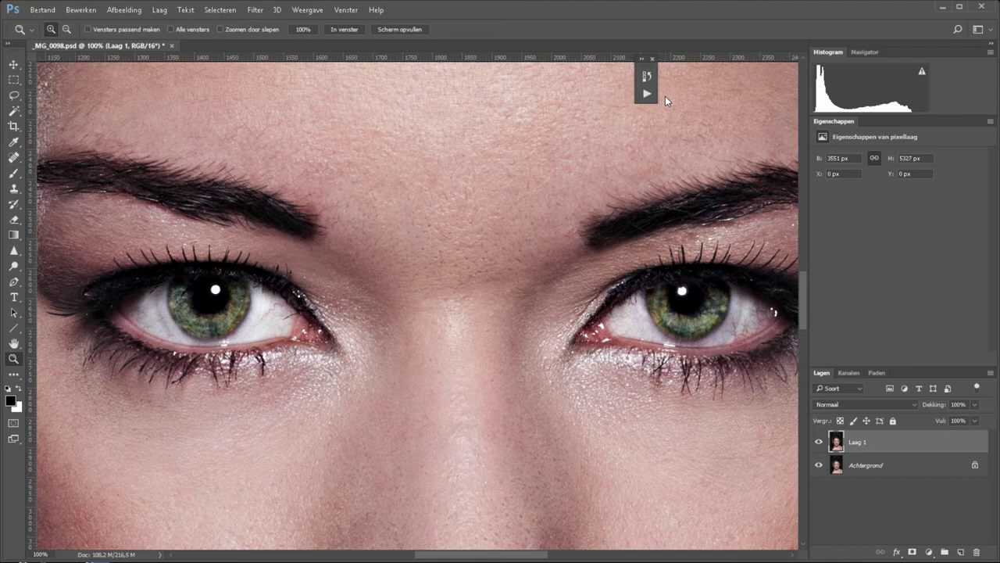
left_click(349, 30)
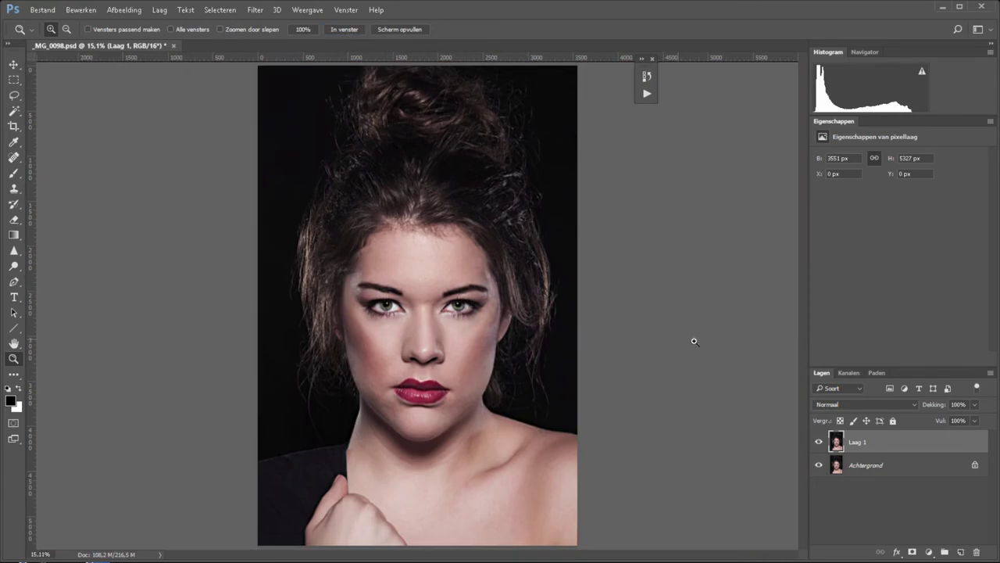
left_click(819, 442)
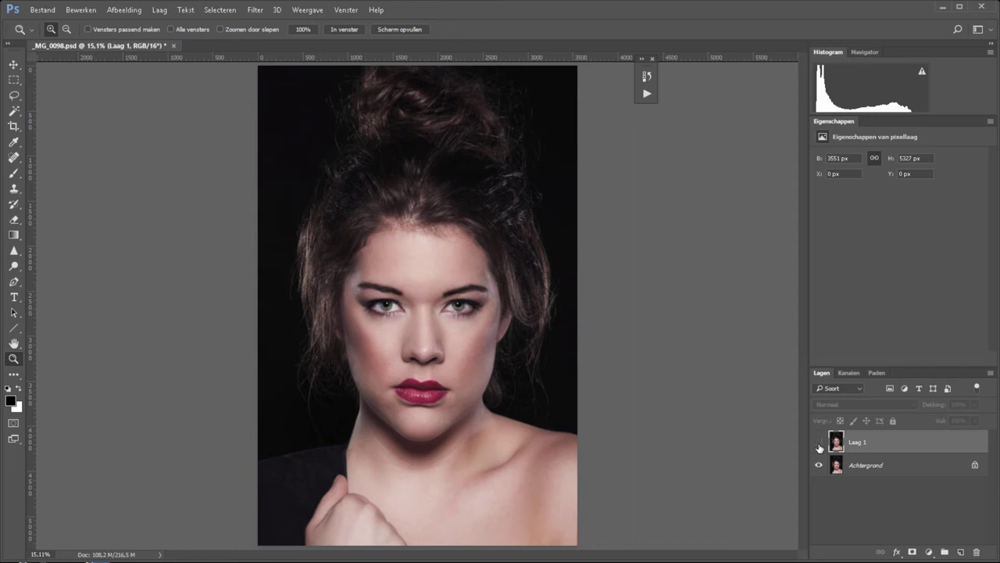
left_click(819, 442)
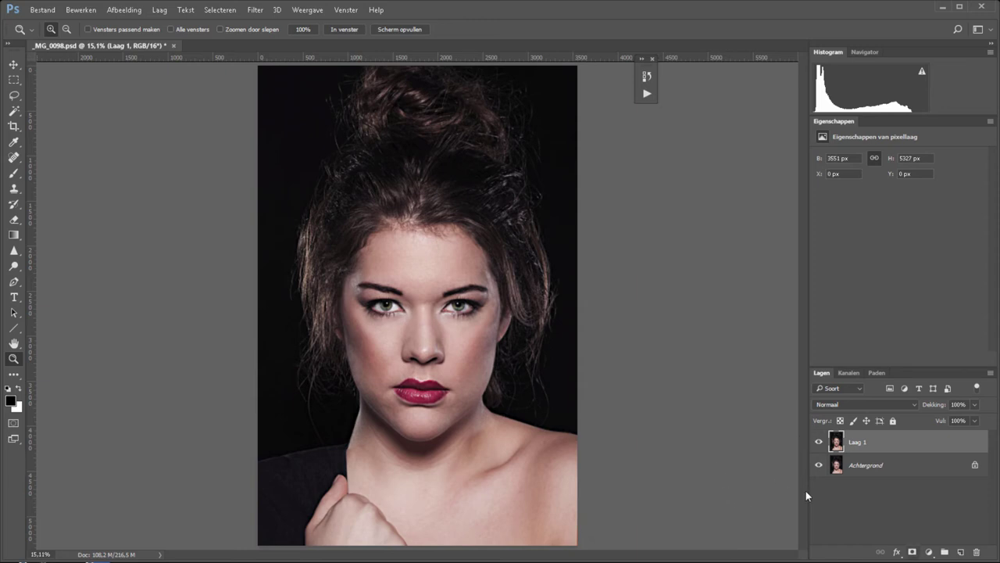
Add a white mask to Laag 1, then paint black around the hair with a soft 448 px brush.
left_click(912, 552)
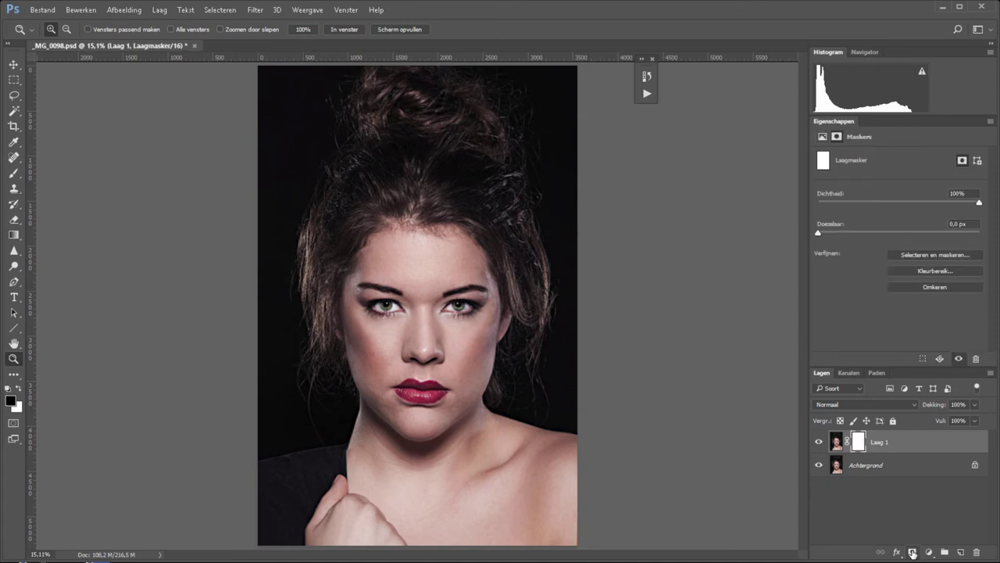
left_click(13, 172)
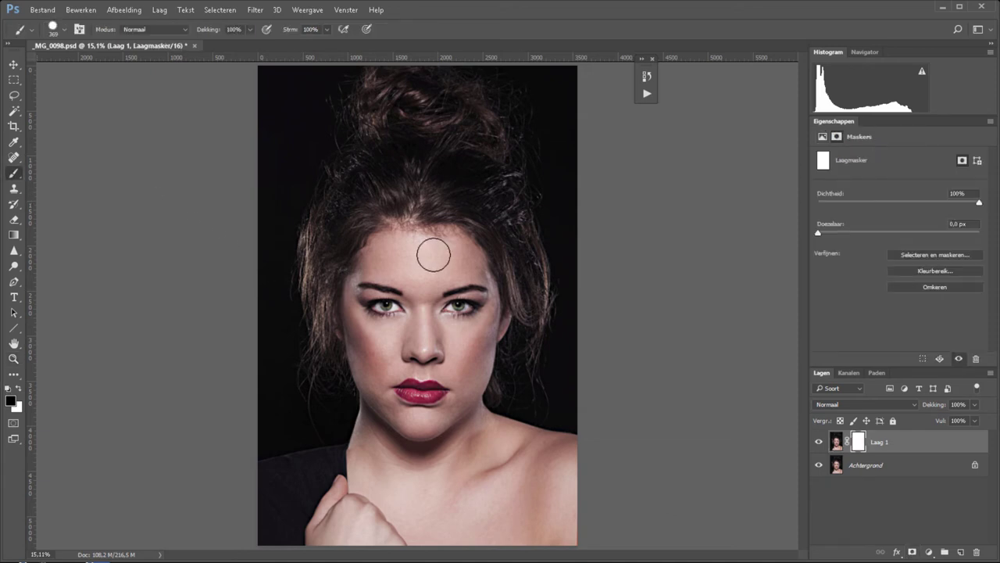
right_click(441, 255)
left_click(567, 278)
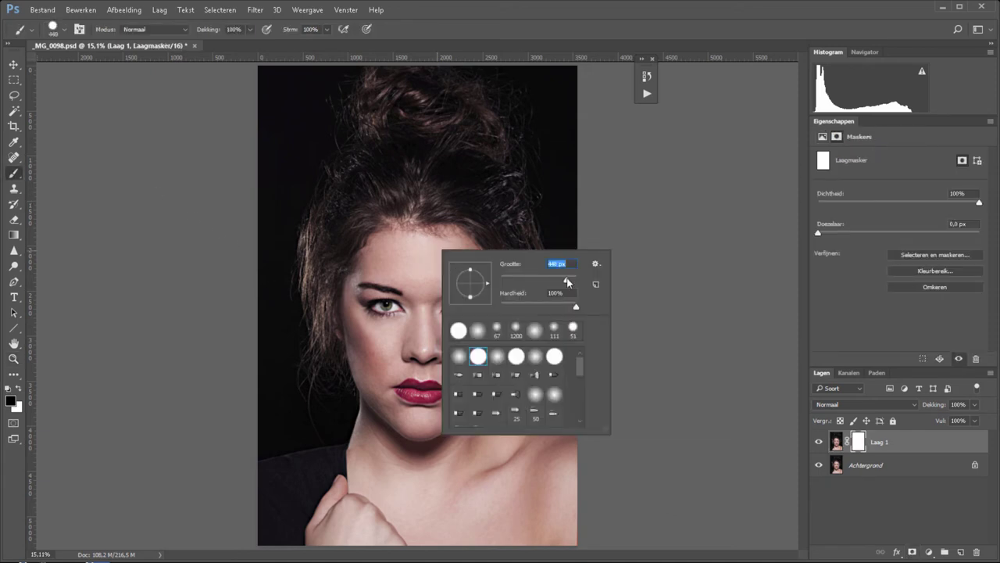
left_click_drag(576, 306, 501, 305)
key("Return")
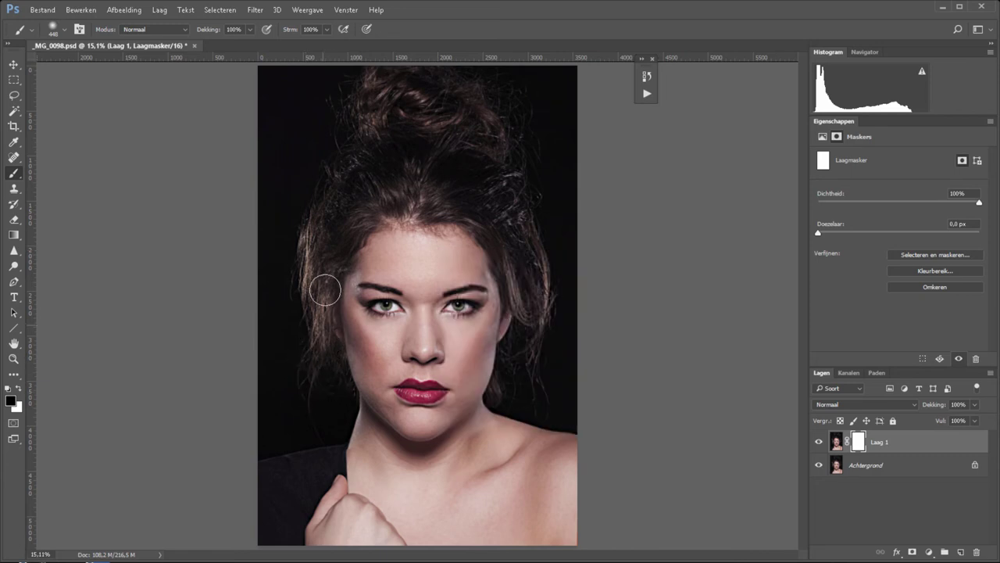
left_click_drag(477, 222, 500, 398)
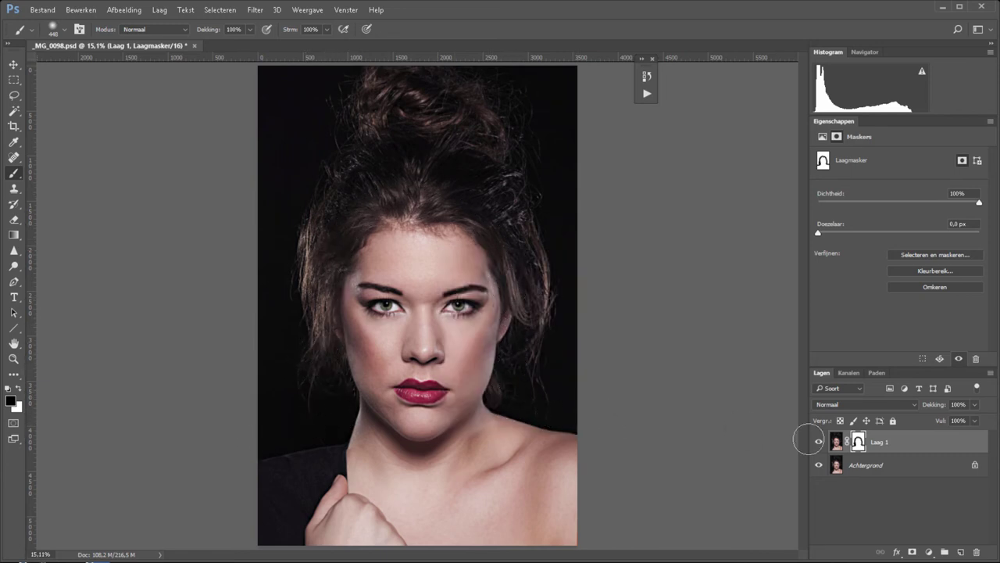
Show the mask on canvas and paint black down the left side and top with a 369 px Pencil.
left_click(858, 442, "alt")
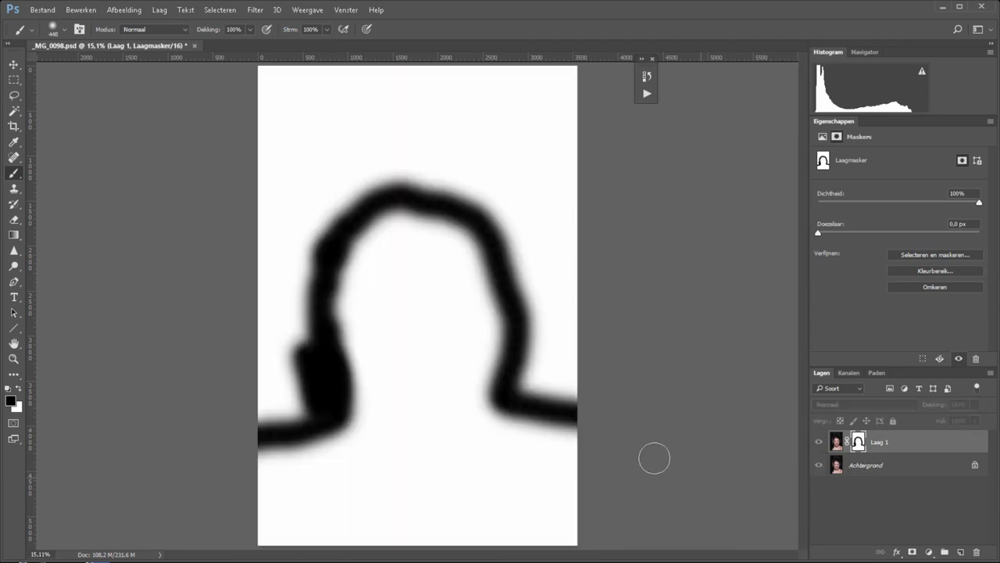
left_click(14, 176, "alt")
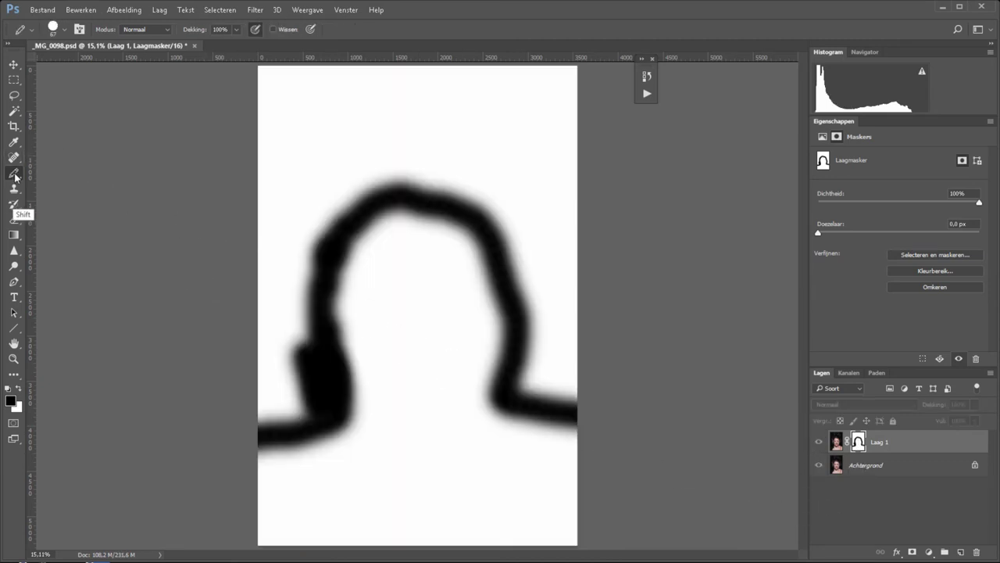
right_click(304, 198)
type("369")
key("Return")
mouse_move(352, 170)
left_mouse_down()
mouse_move(297, 269)
mouse_move(291, 413)
mouse_move(242, 417)
left_mouse_up()
mouse_move(537, 398)
left_mouse_down()
mouse_move(524, 384)
mouse_move(535, 373)
mouse_move(524, 283)
mouse_move(502, 221)
mouse_move(439, 180)
mouse_move(384, 179)
left_mouse_up()
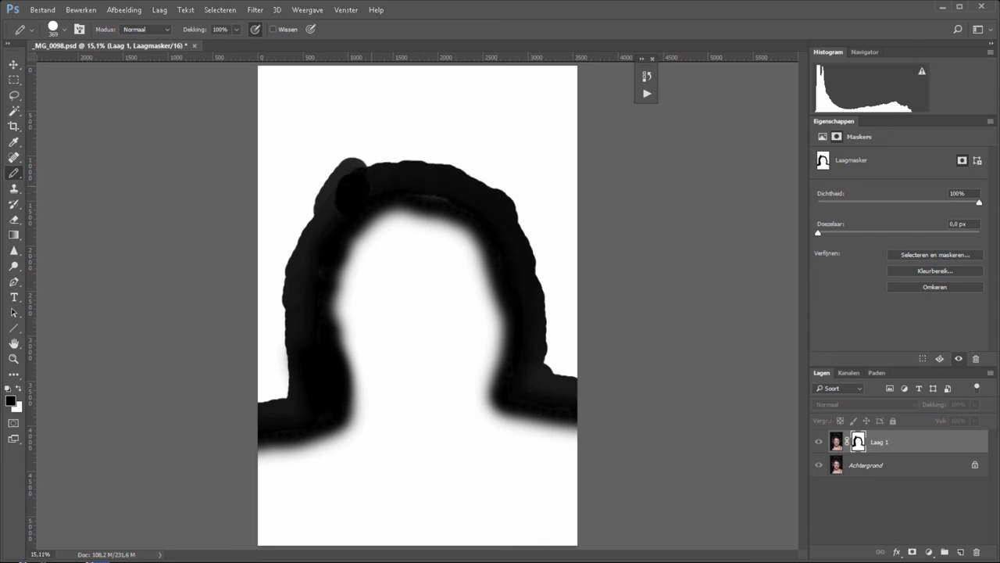
mouse_move(406, 166)
left_mouse_down()
mouse_move(279, 291)
mouse_move(273, 391)
mouse_move(289, 414)
left_mouse_up()
Fill the area above the hair black with the Paint Bucket and pencil over the grey haze.
key("g")
key("shift+g")
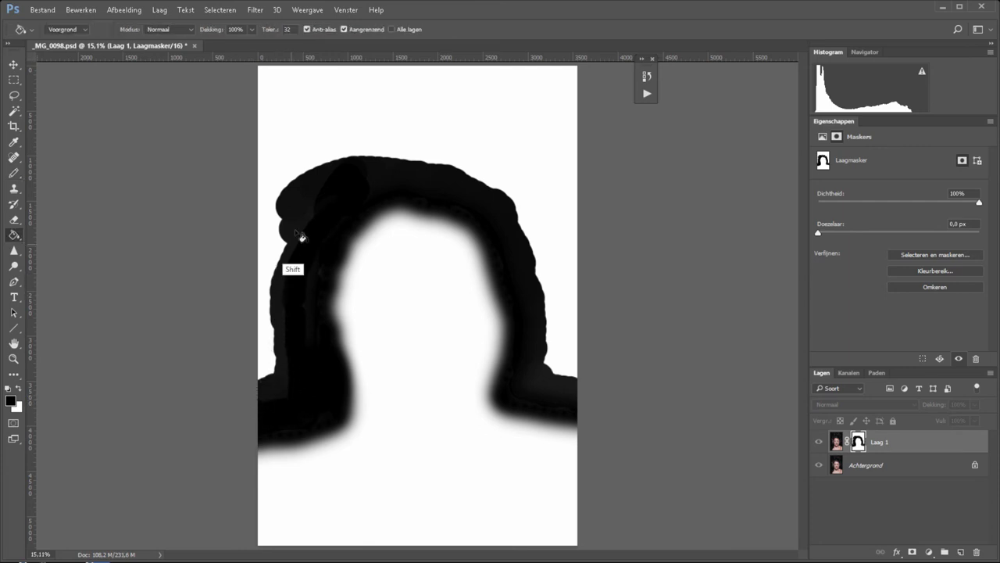
left_click(328, 211)
key("b")
mouse_move(322, 147)
left_mouse_down()
mouse_move(276, 275)
mouse_move(284, 355)
mouse_move(276, 264)
mouse_move(346, 167)
mouse_move(471, 179)
mouse_move(538, 235)
mouse_move(536, 333)
mouse_move(568, 364)
left_mouse_up()
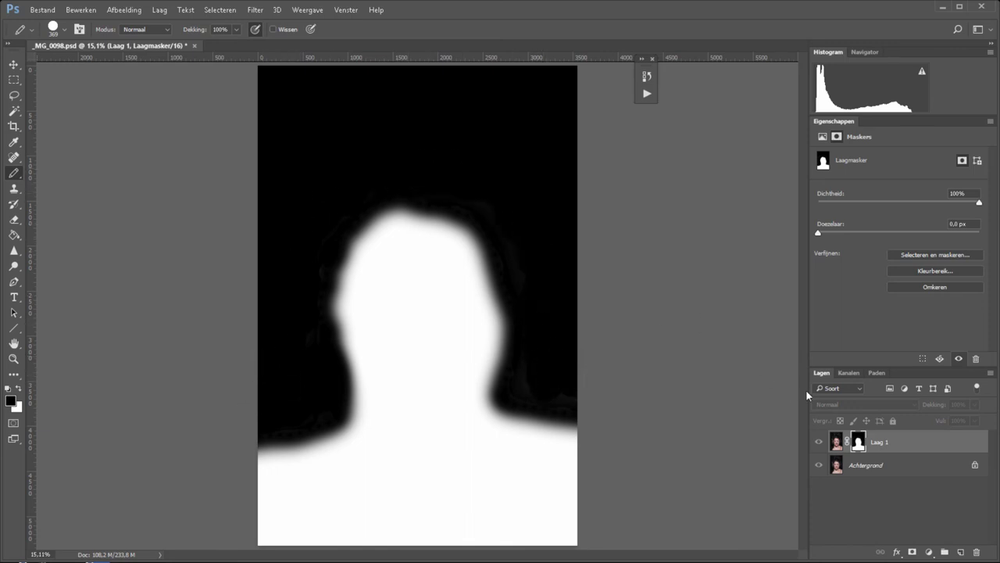
Switch back to the photo and toggle Laag 1 off and on to compare.
left_click(836, 443)
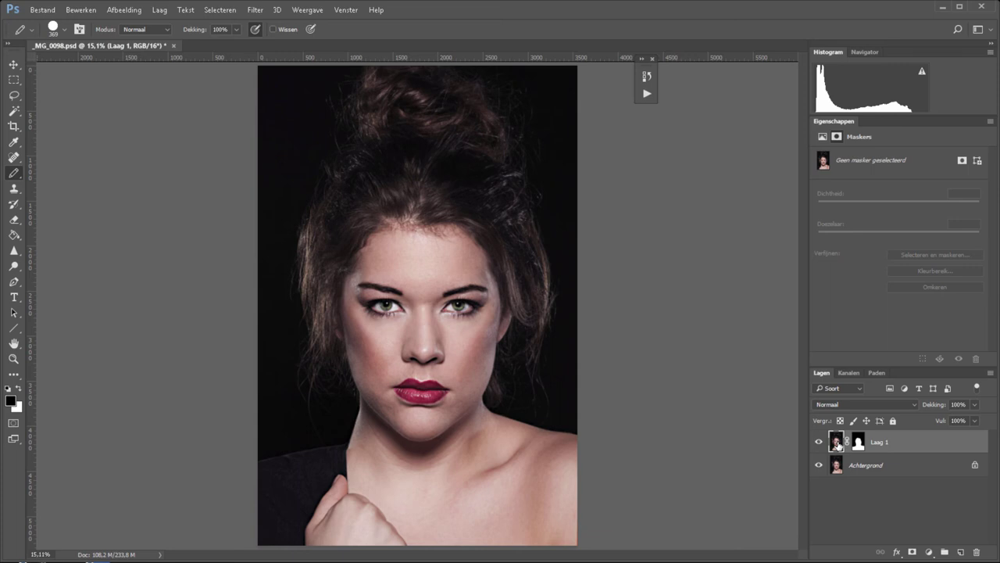
left_click(819, 443)
left_click(819, 442)
Zoom to the eyes, set Laag 1 opacity to 46%, compare, then fit the portrait on screen.
key("z")
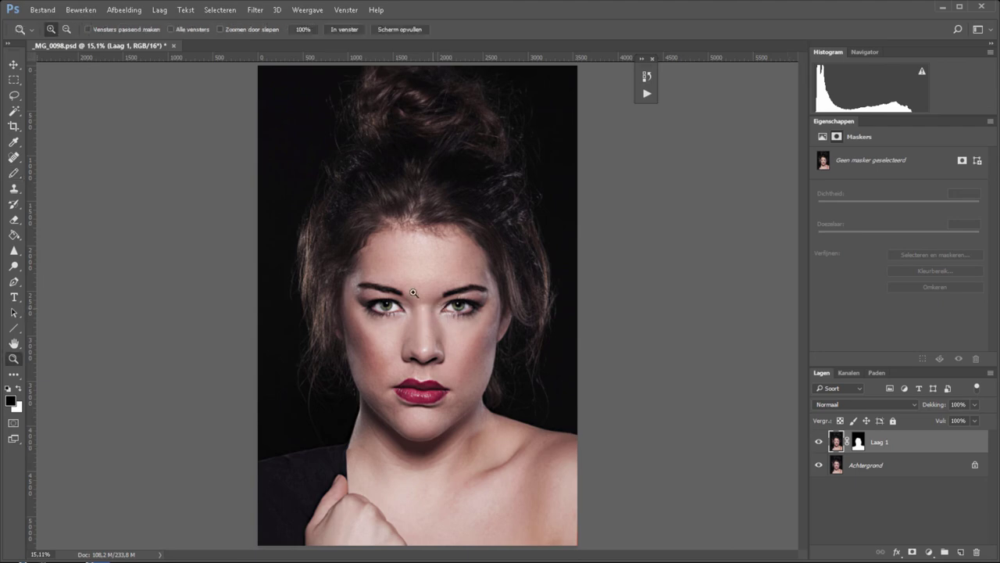
left_click_drag(327, 239, 598, 348)
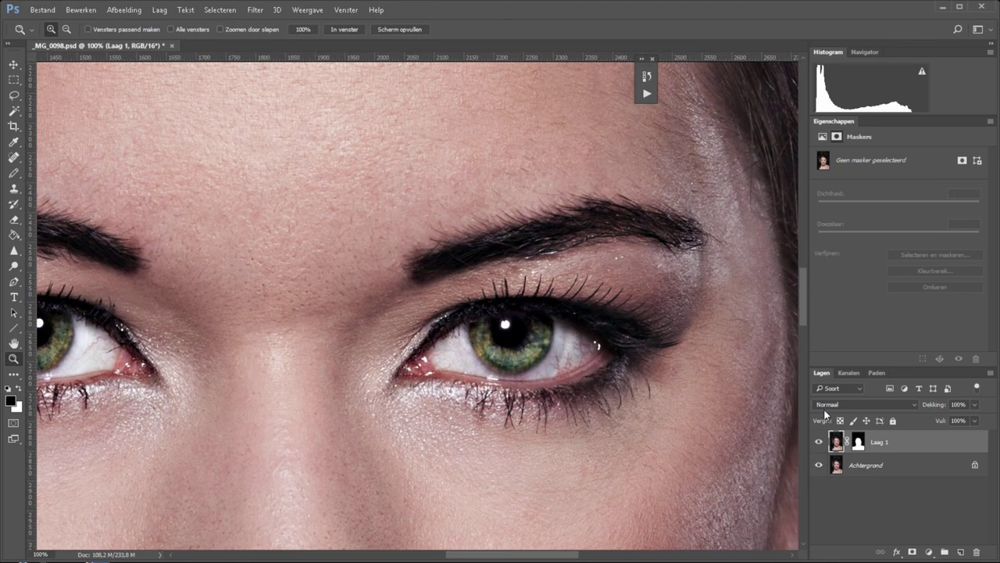
left_click(819, 442)
mouse_move(926, 406)
left_mouse_down()
mouse_move(917, 410)
mouse_move(924, 406)
left_mouse_up()
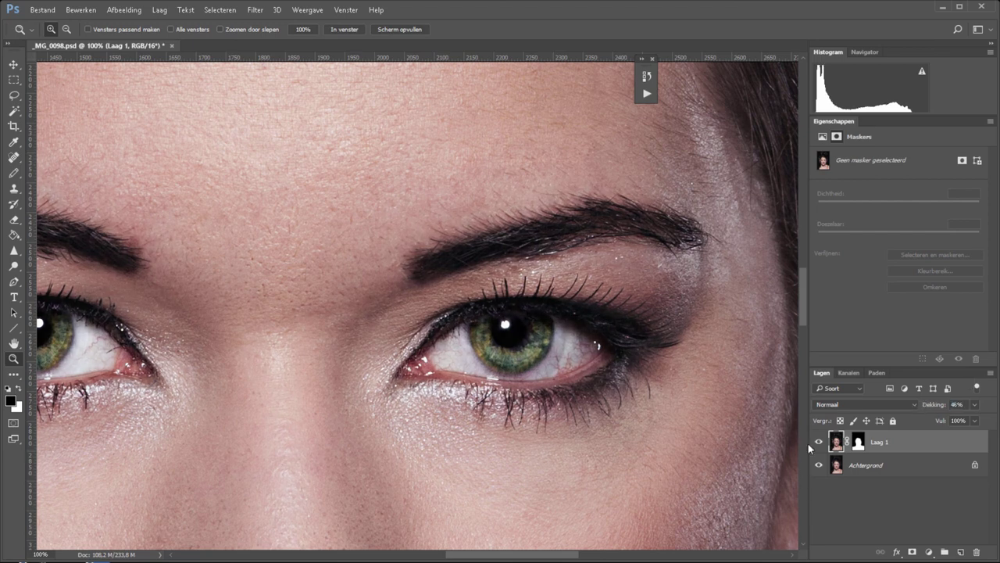
left_click(819, 442)
key("ctrl+0")
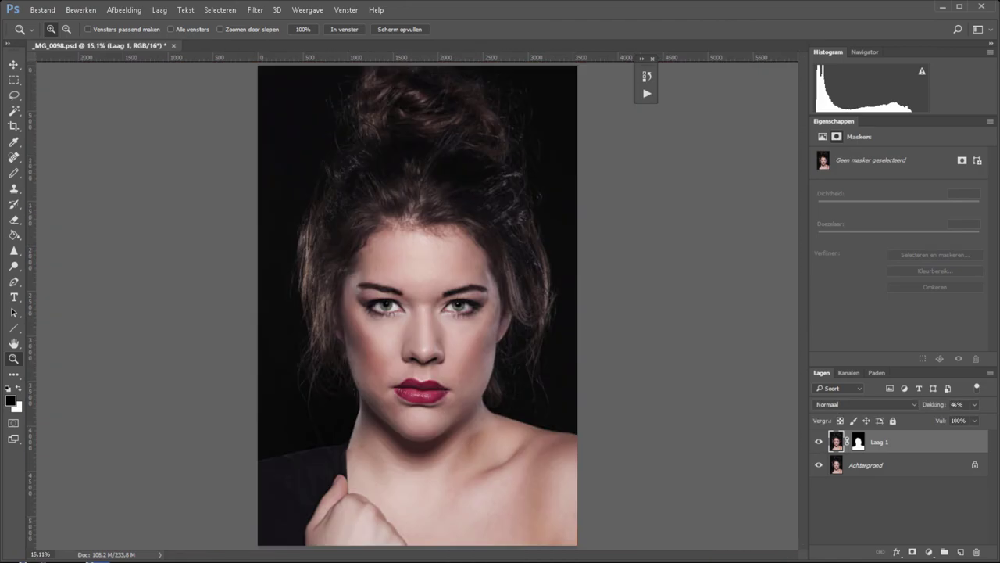